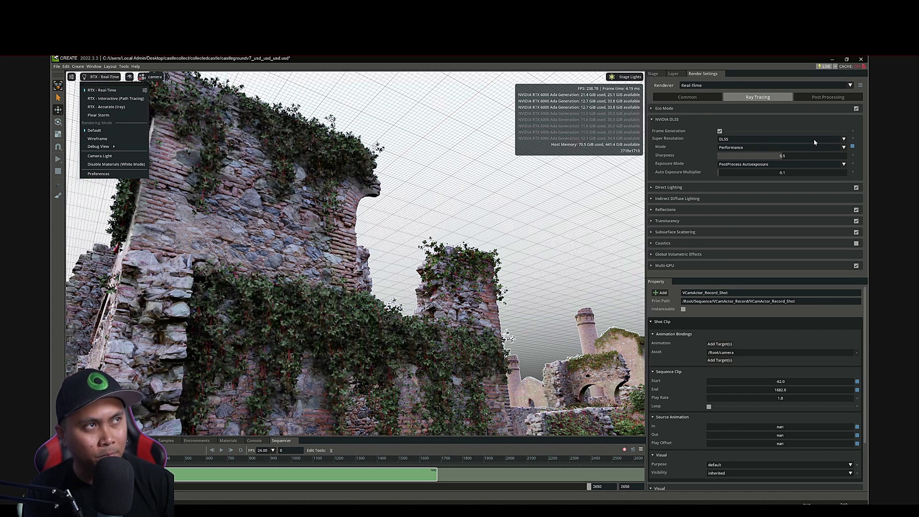
# - Switch the viewport renderer to RTX - Interactive (Path Tracing) and move the timeline to frame 707
pyautogui.click(152, 76)
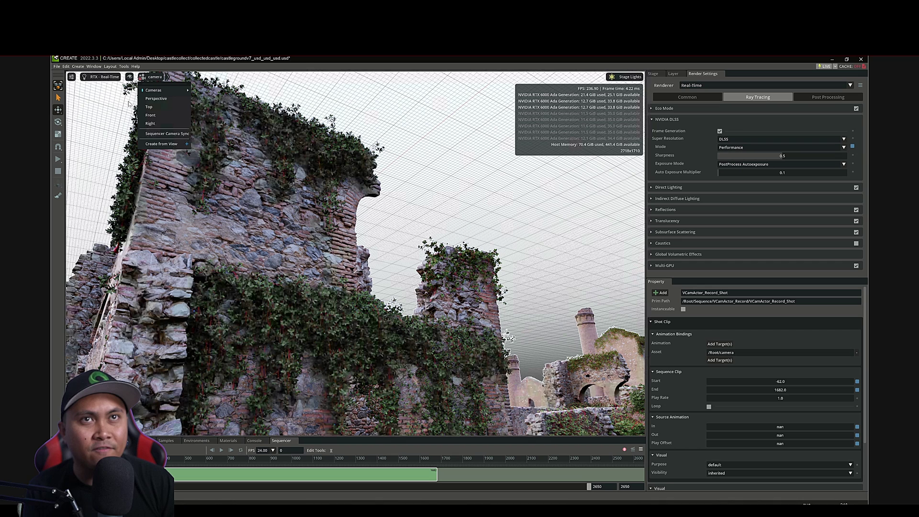
pyautogui.click(102, 77)
pyautogui.click(101, 100)
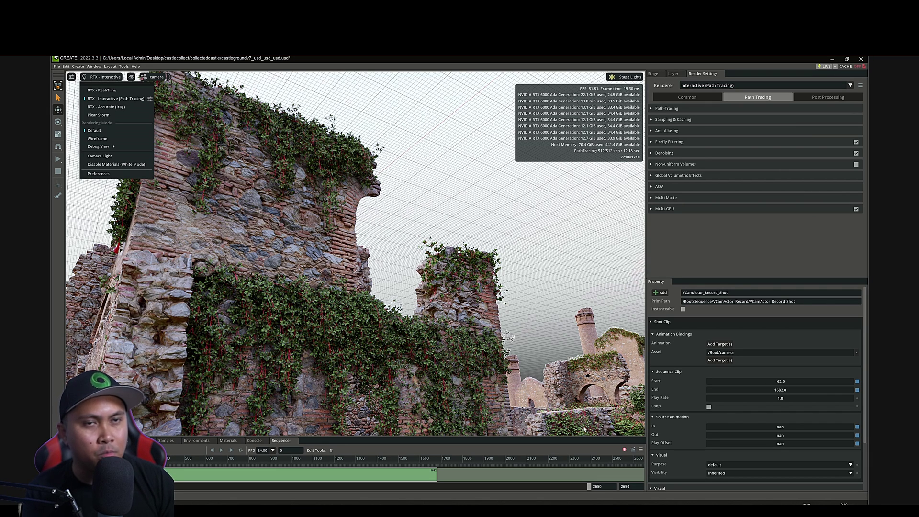
pyautogui.click(230, 462)
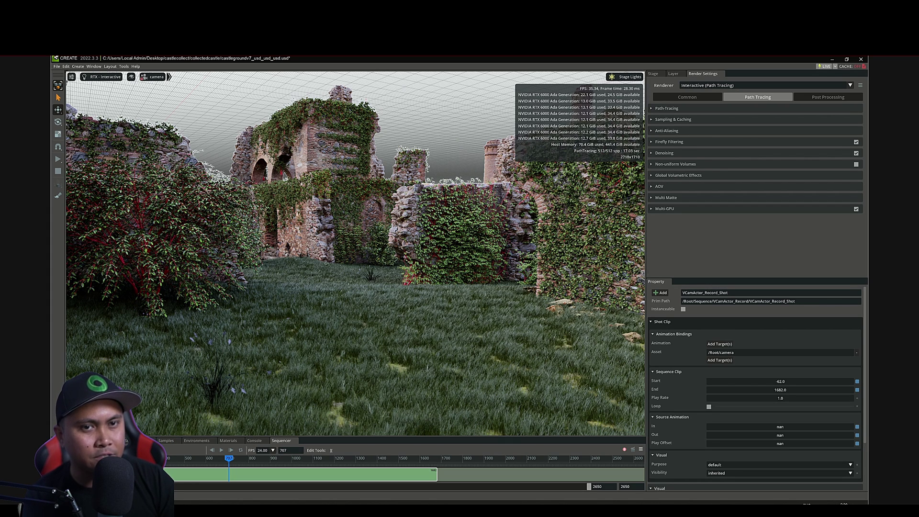
# - Disable Multi-GPU for path tracing at the beginning of the shot, and set the timeline to frame 714
pyautogui.press('Home')
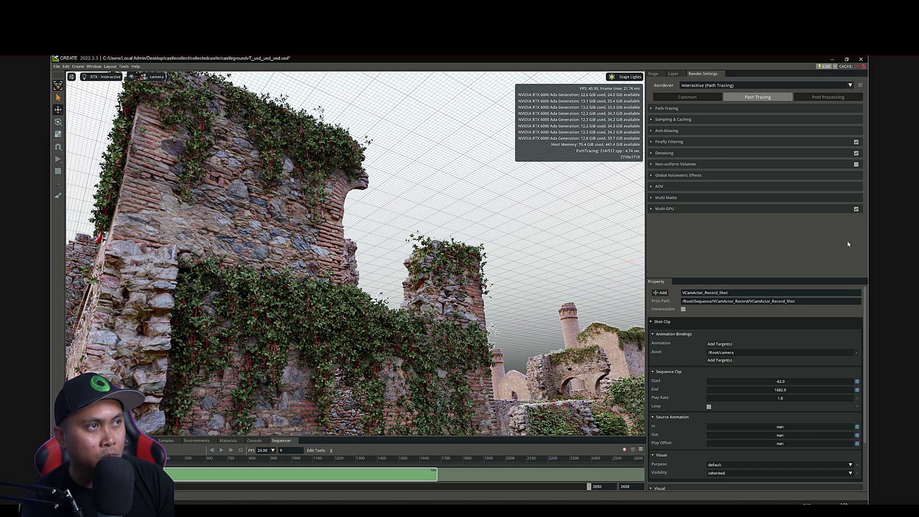
pyautogui.click(856, 208)
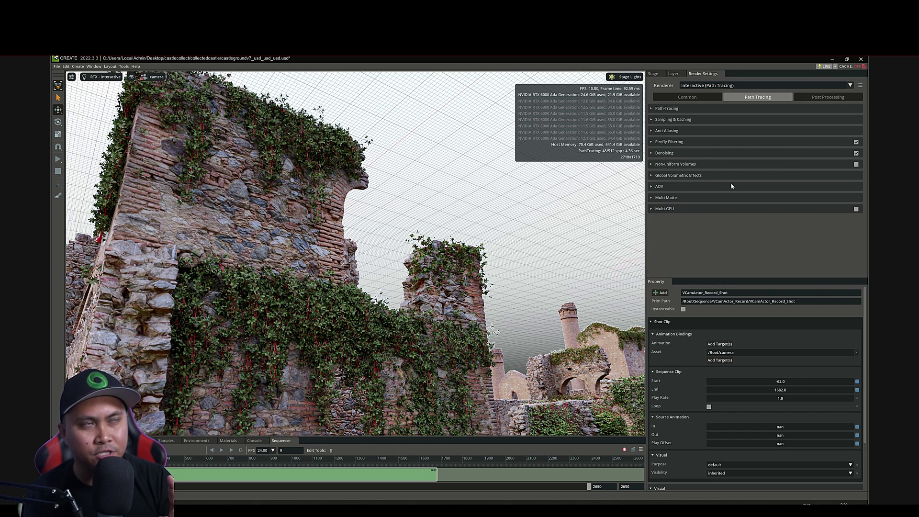
pyautogui.click(231, 459)
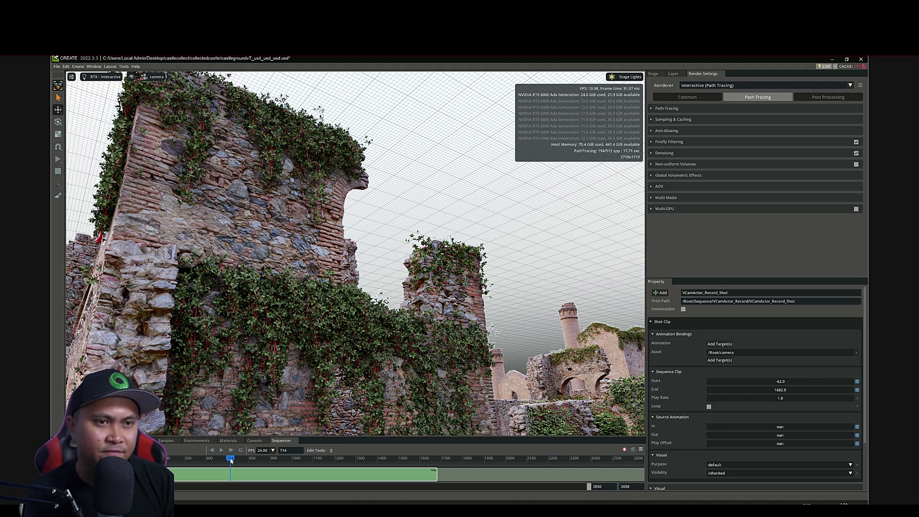
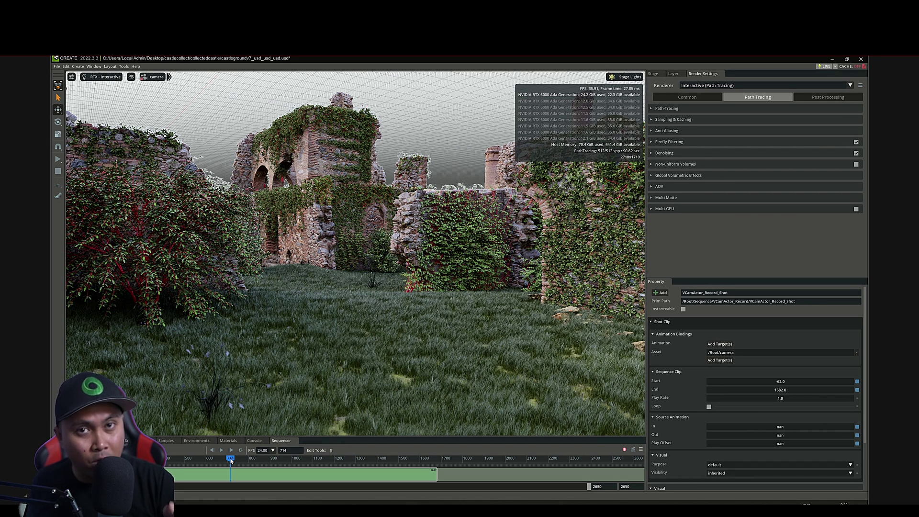
# - Return the viewport to real-time rendering and open the expanded Movie Capture settings
pyautogui.press('F7')
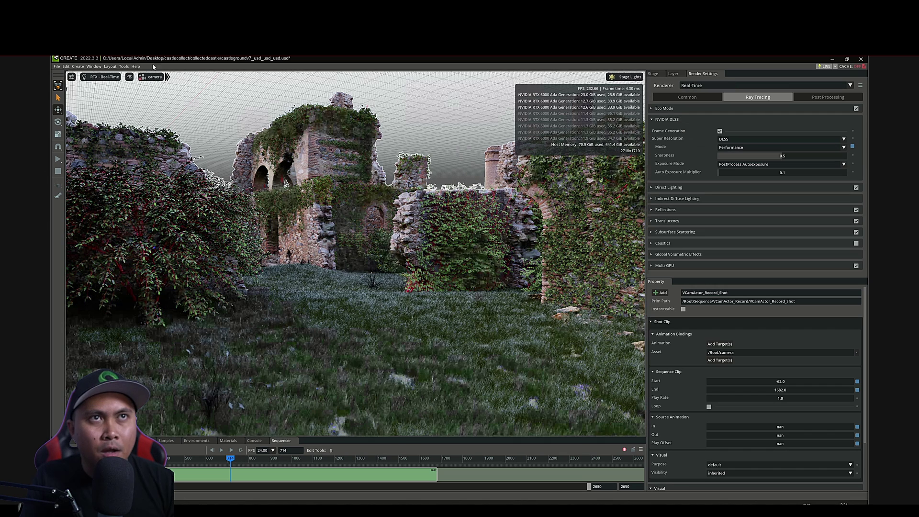
pyautogui.click(93, 67)
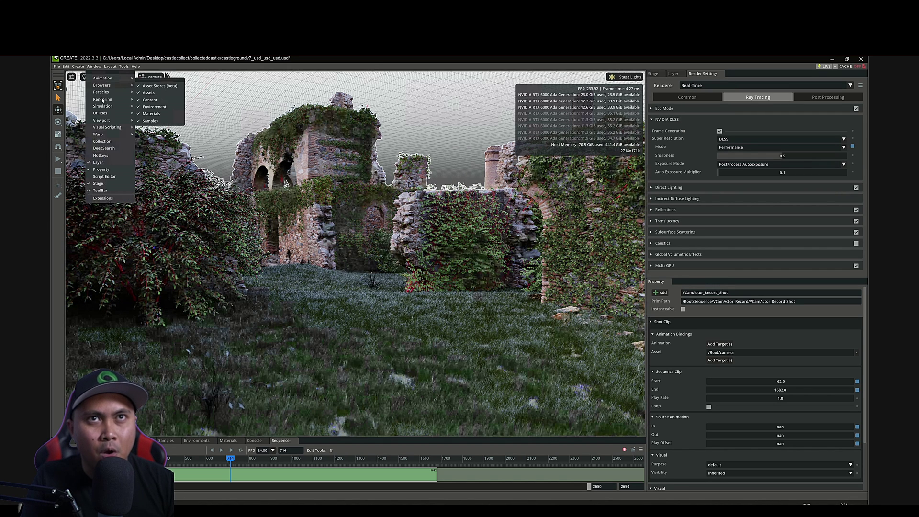
pyautogui.moveTo(102, 100)
pyautogui.click(158, 100)
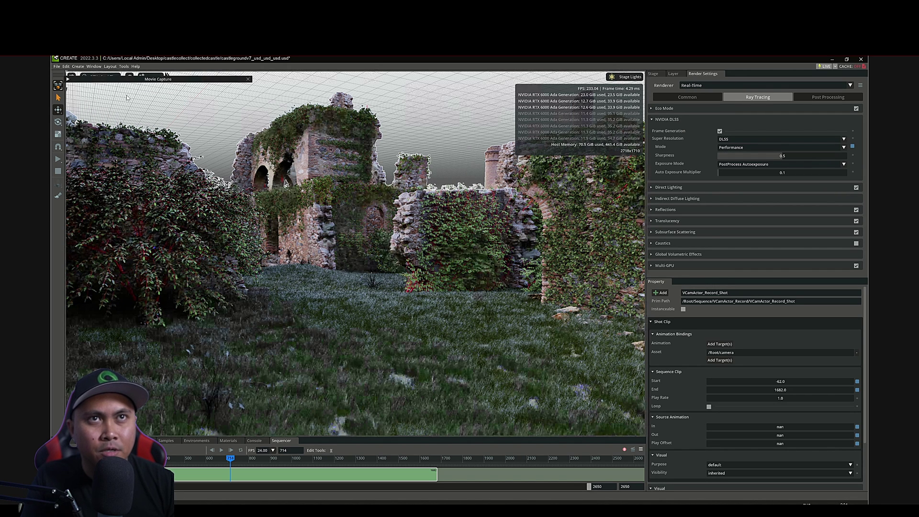
pyautogui.click(68, 79)
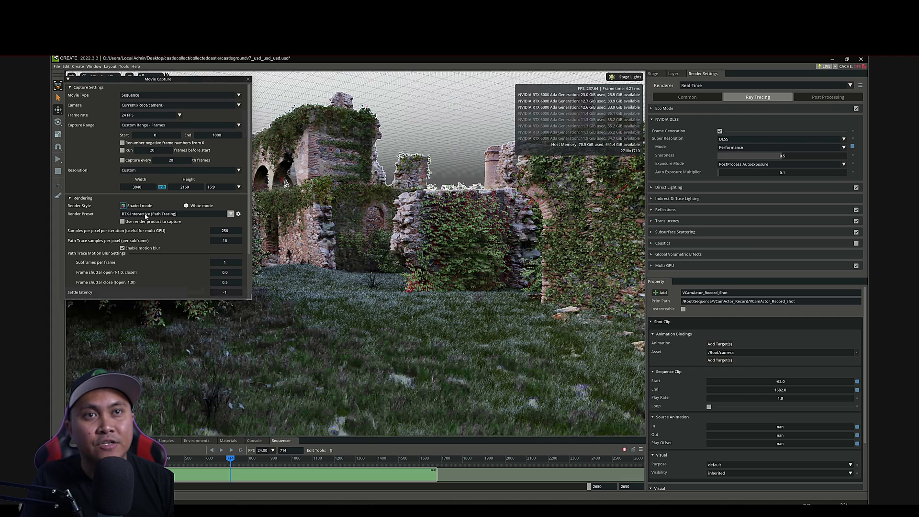
# - Set the capture to 8 samples per pixel per iteration and 2048 path trace samples per pixel
pyautogui.doubleClick(225, 231)
pyautogui.write('8')
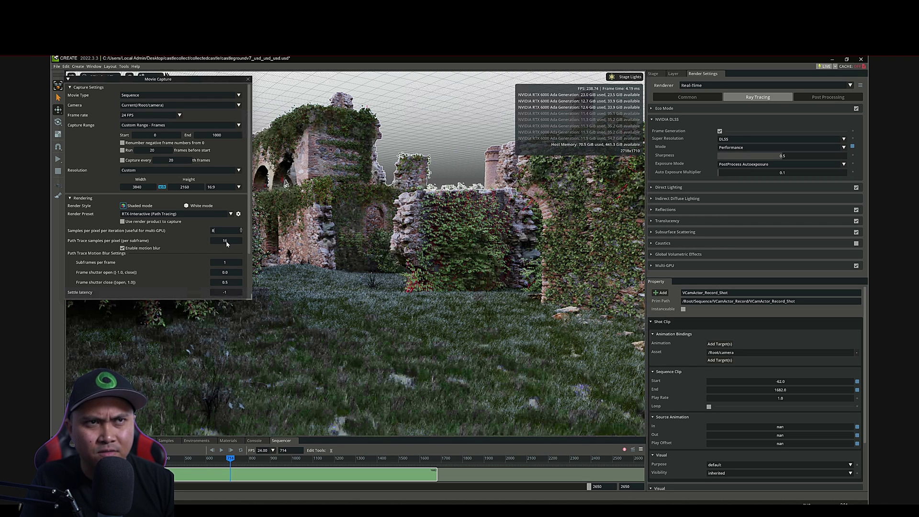
pyautogui.write('2048')
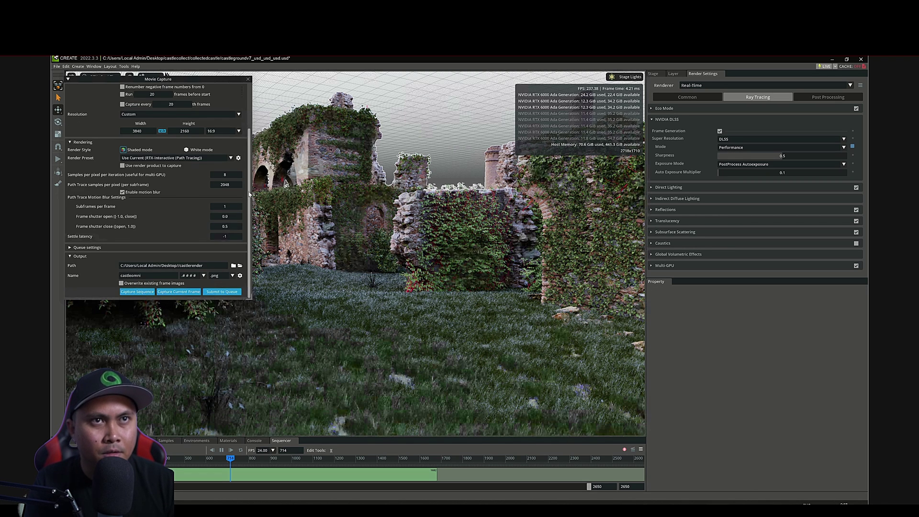
# - Review the Movie Capture settings, capture the current frame, and bring up Task Manager's GPU performance view
pyautogui.scroll(-1, 244, 152)
pyautogui.scroll(1, 244, 151)
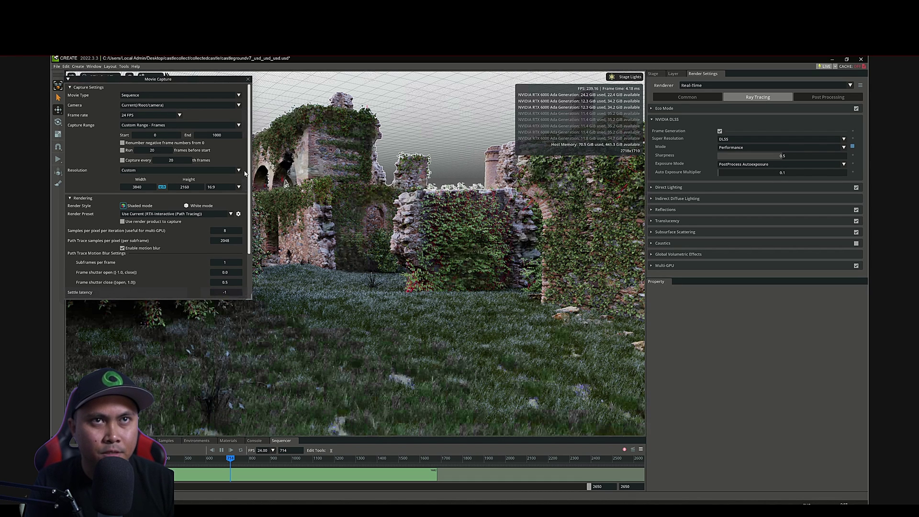
pyautogui.scroll(-3, 246, 177)
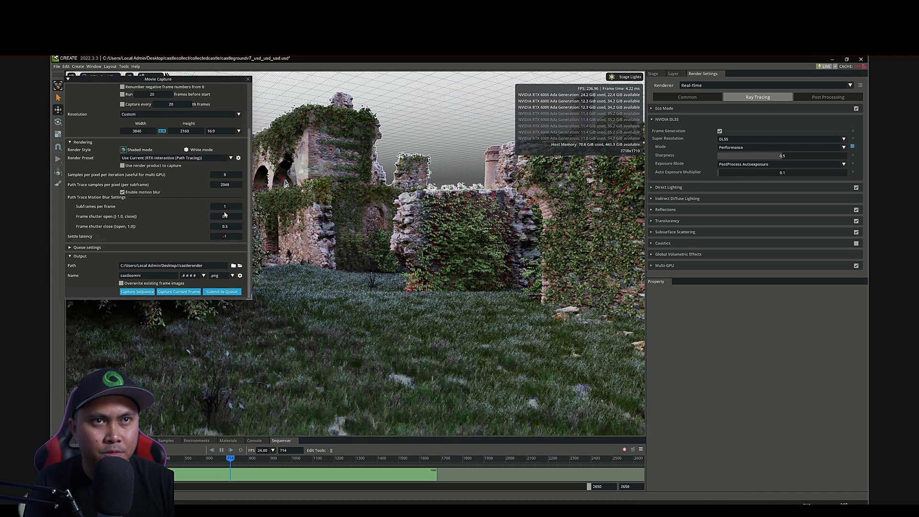
pyautogui.click(173, 293)
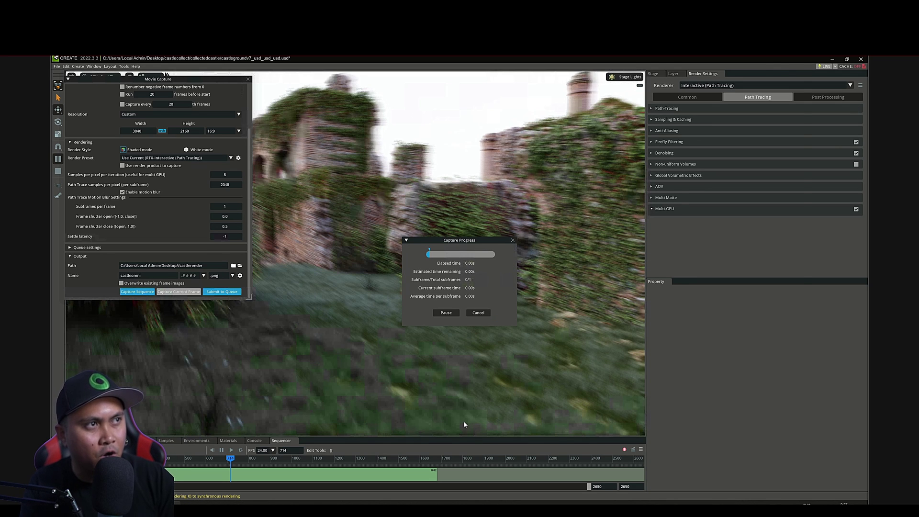
pyautogui.hotkey('alt', 'Tab')
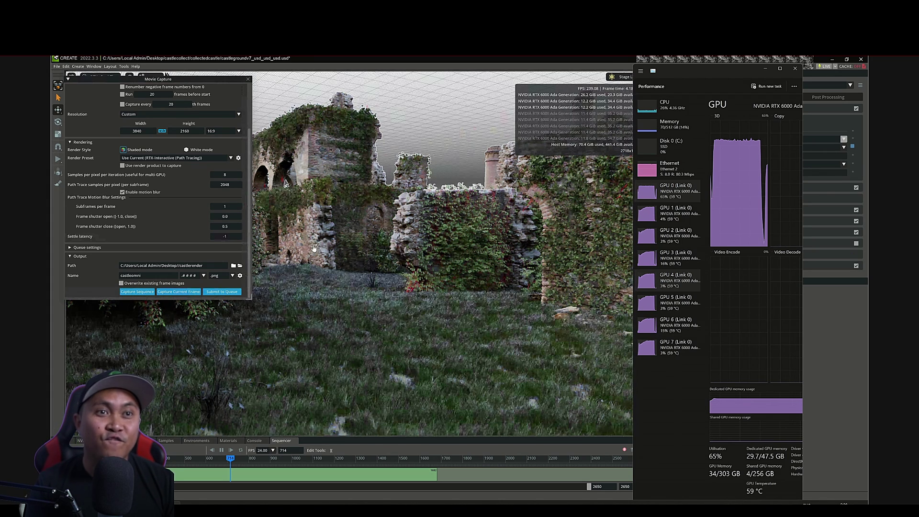
# - Browse to the castlerender output folder on the Desktop and check its castleomni_frames subfolder
pyautogui.click(233, 265)
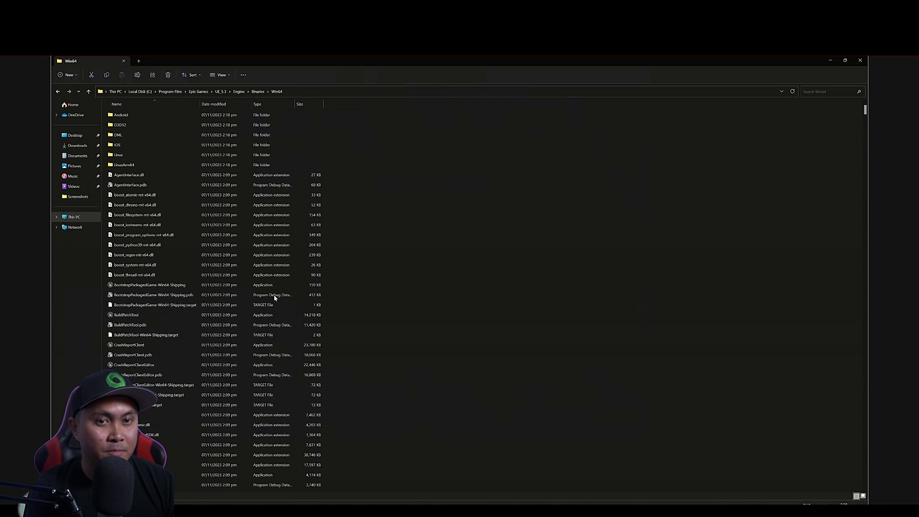
pyautogui.click(74, 136)
pyautogui.doubleClick(131, 128)
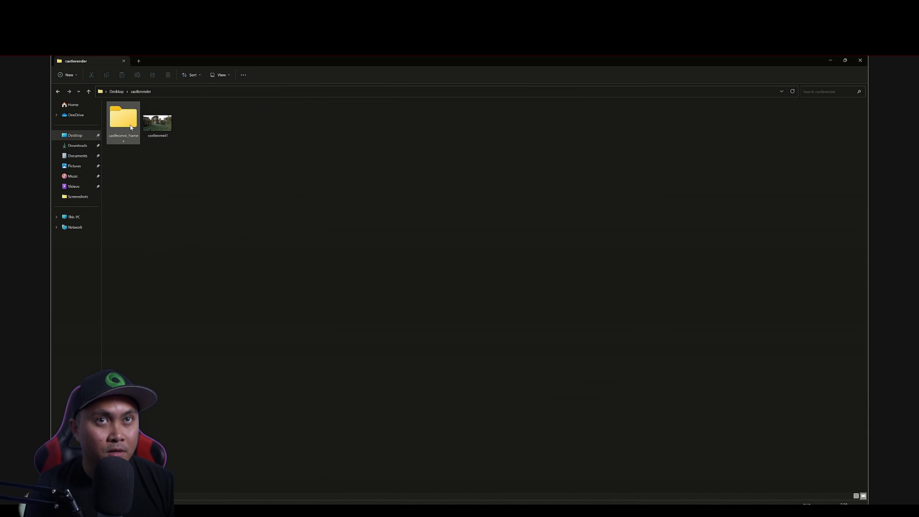
pyautogui.doubleClick(127, 129)
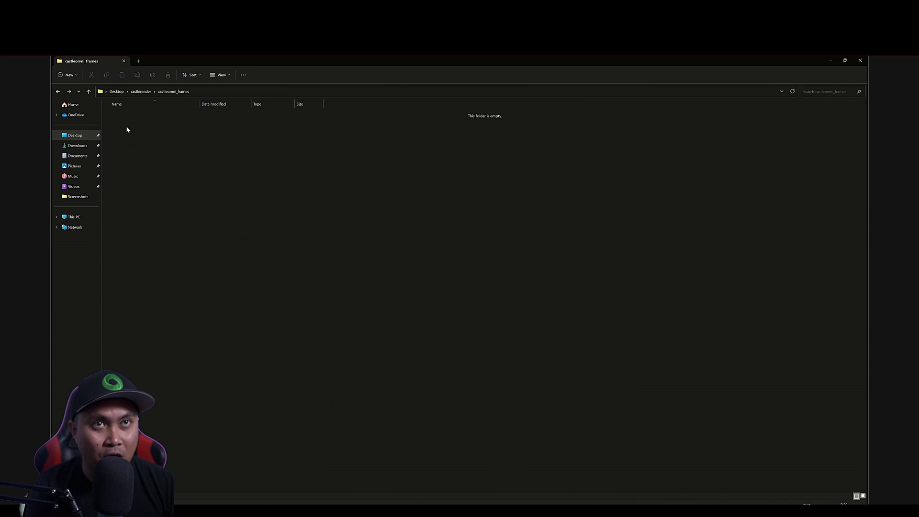
# - View the captured castle still from the castlerender folder at full size, and close the output folder selection dialog
pyautogui.click(141, 92)
pyautogui.doubleClick(148, 125)
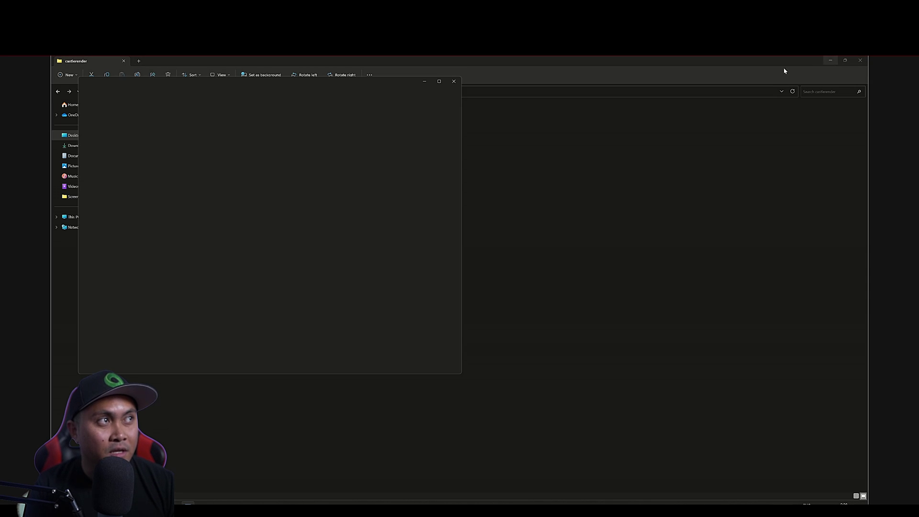
pyautogui.click(831, 60)
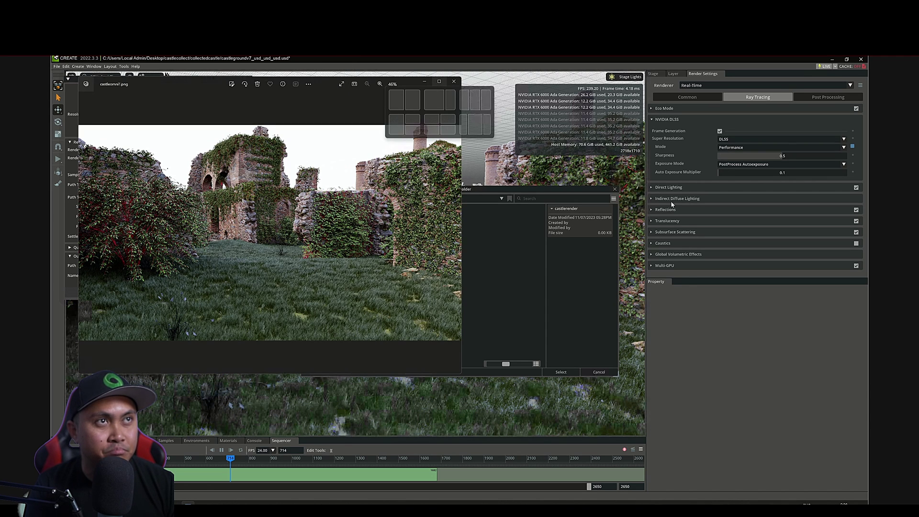
pyautogui.click(439, 81)
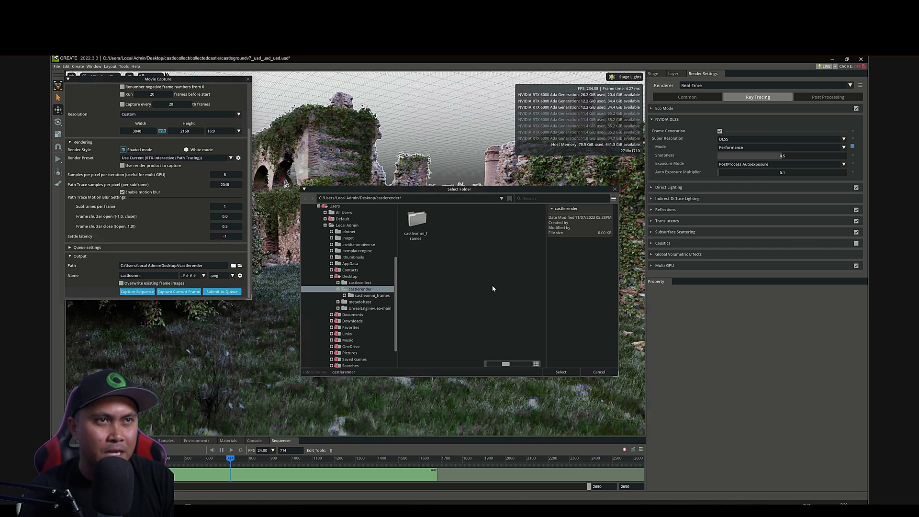
pyautogui.click(615, 189)
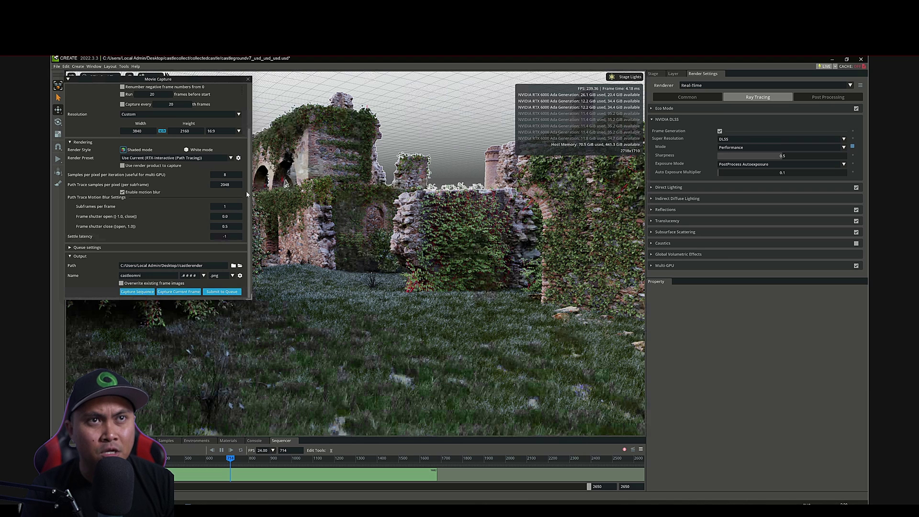
# - Review the Movie Capture settings, start capturing the full frame sequence, and bring up Task Manager's GPU performance view
pyautogui.scroll(3, 249, 163)
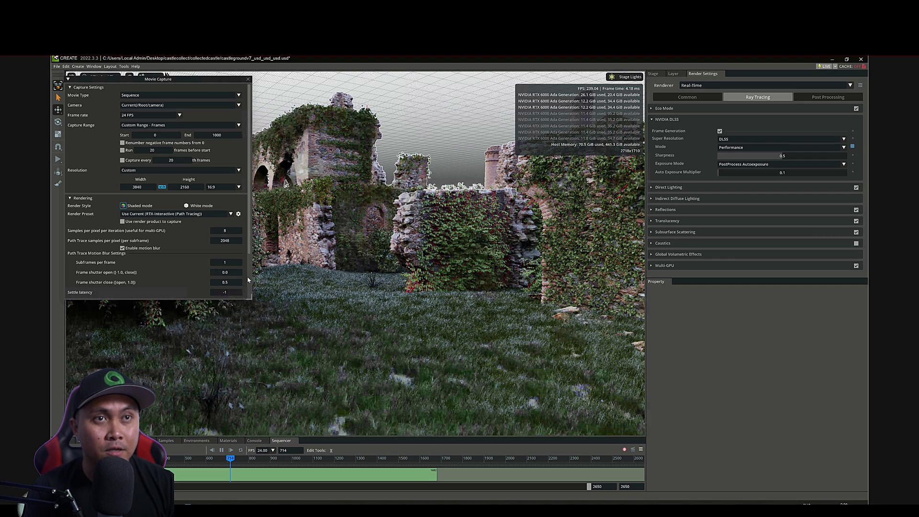
pyautogui.scroll(-3, 210, 283)
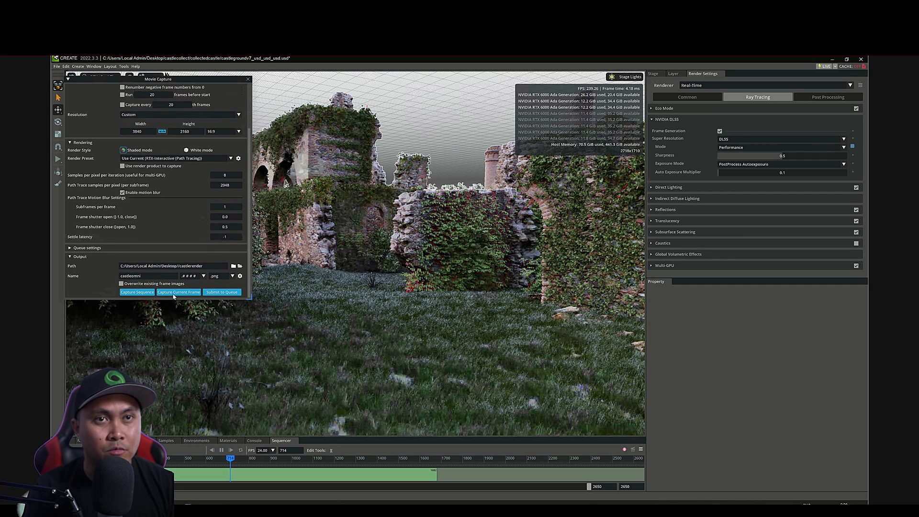
pyautogui.click(135, 294)
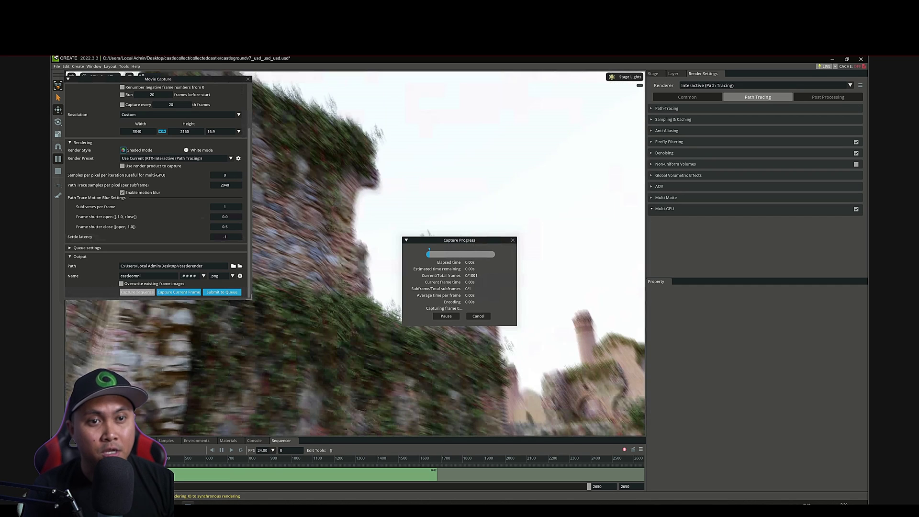
pyautogui.hotkey('alt', 'Tab')
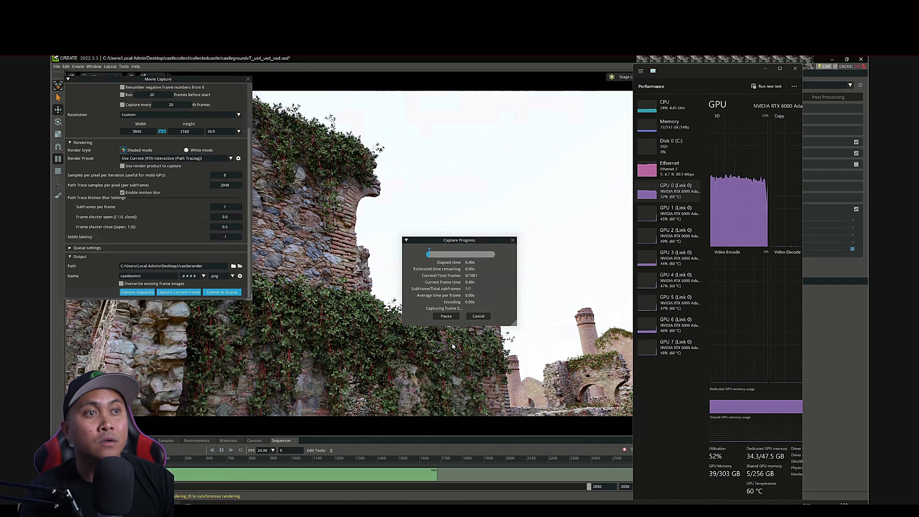